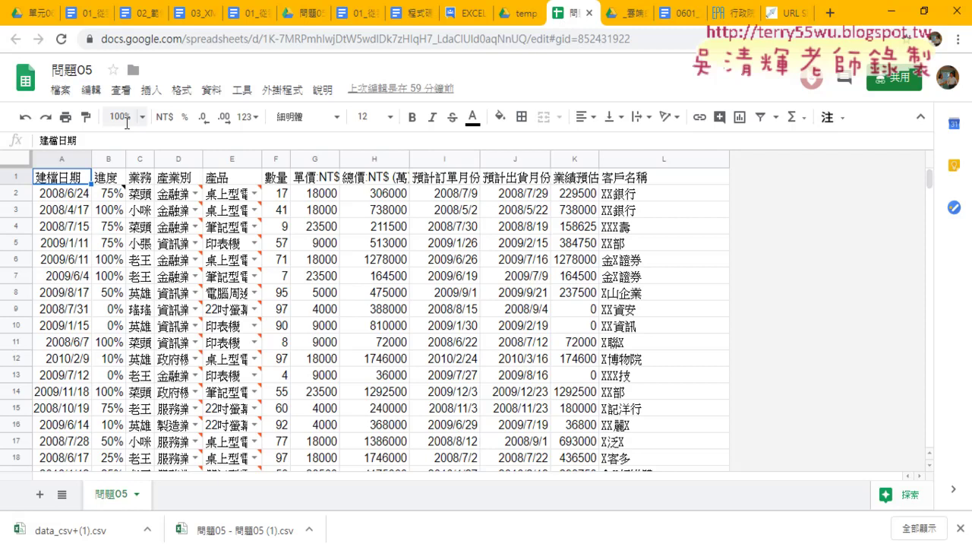
- Open Publish to the web for only the 問題05 sheet, keeping the web page format
{"action": "left_click", "coordinate": [61, 90]}
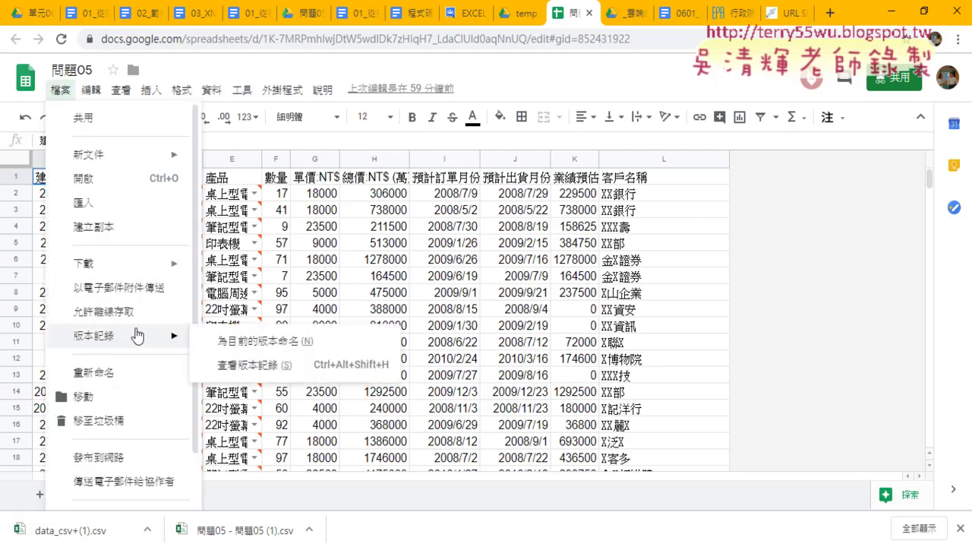
{"action": "left_click", "coordinate": [121, 460]}
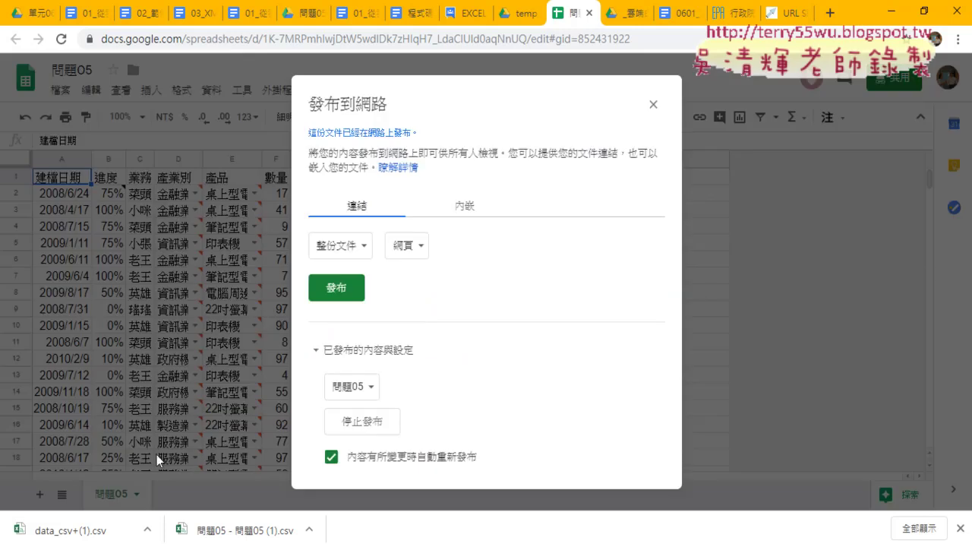
{"action": "left_click", "coordinate": [348, 251]}
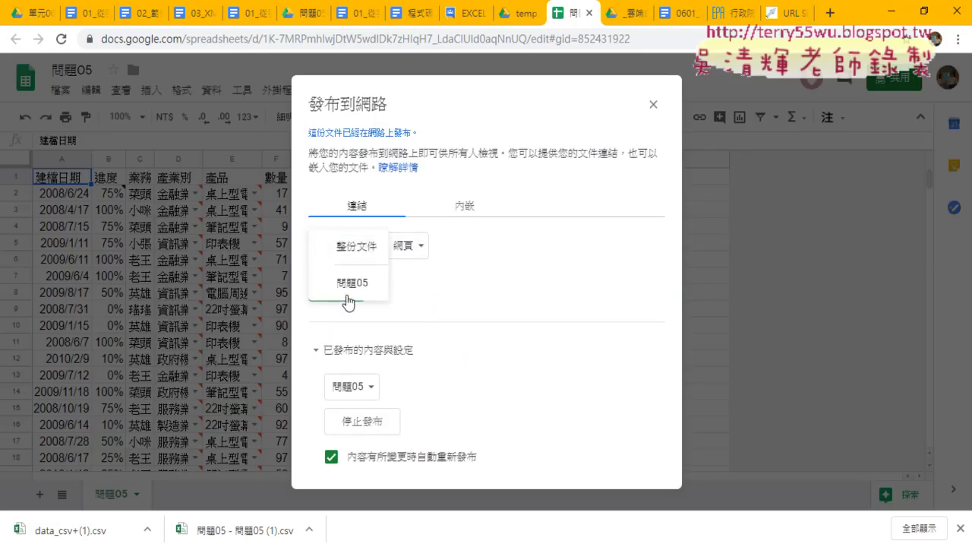
{"action": "left_click", "coordinate": [352, 283]}
{"action": "left_click", "coordinate": [403, 245]}
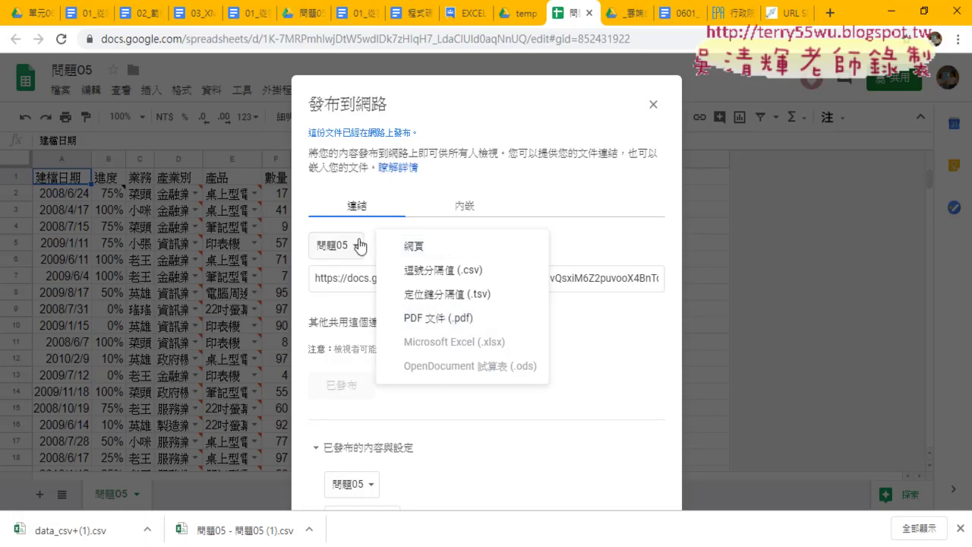
- Switch the 問題05 published link to comma-separated values (.csv), then go to Excel
{"action": "left_click", "coordinate": [541, 187]}
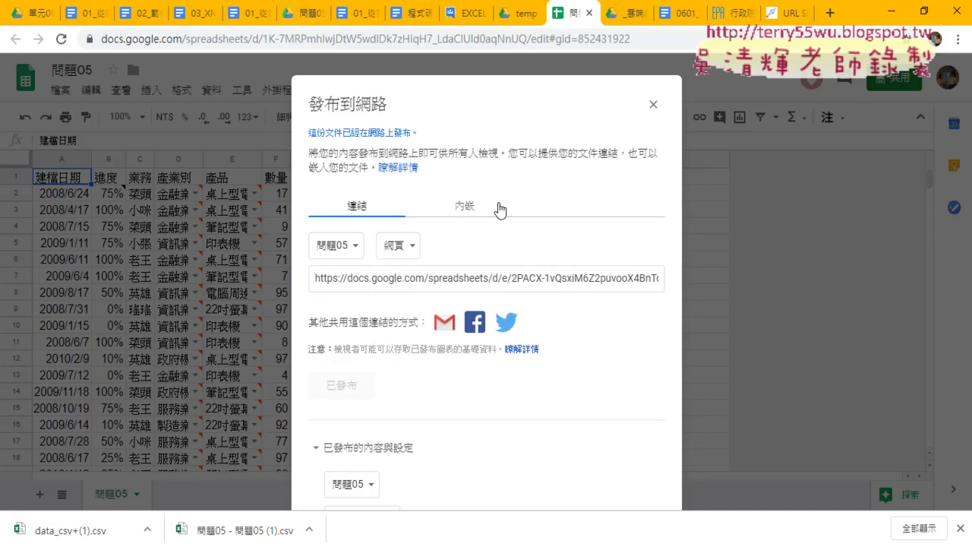
{"action": "left_click", "coordinate": [468, 212]}
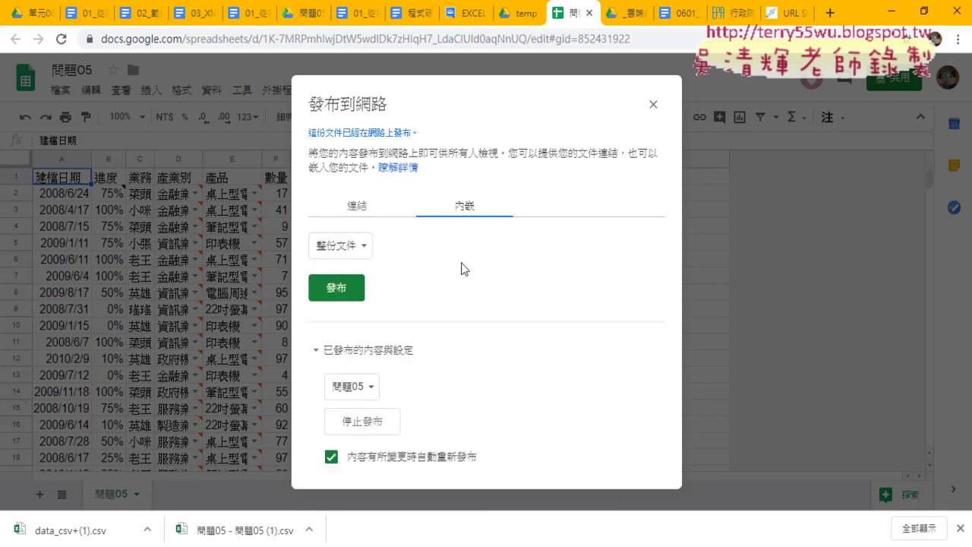
{"action": "left_click", "coordinate": [356, 212]}
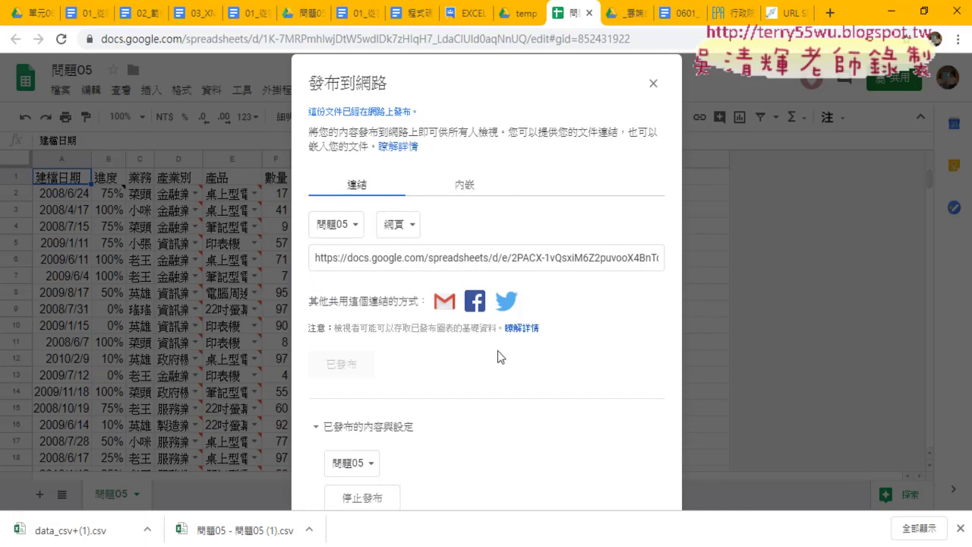
{"action": "left_click", "coordinate": [401, 240]}
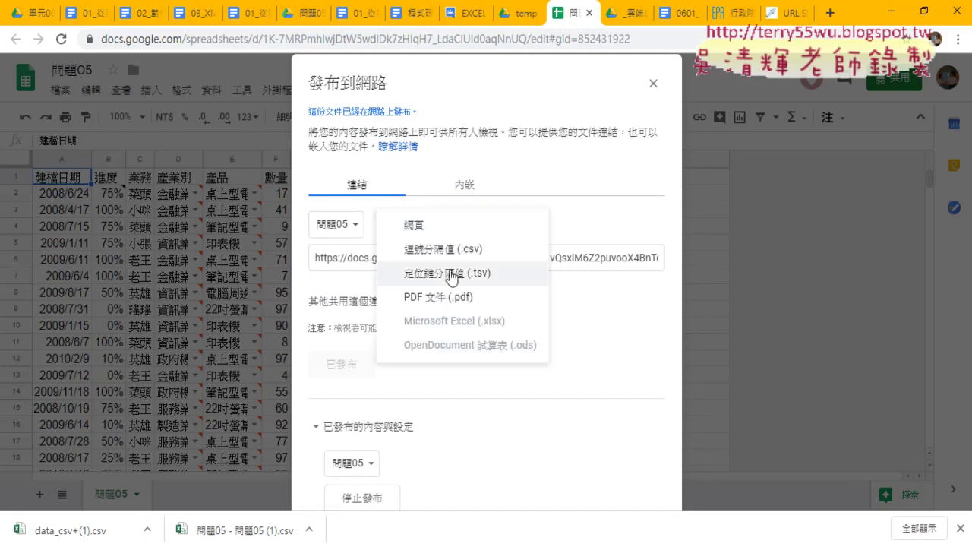
{"action": "left_click", "coordinate": [454, 251]}
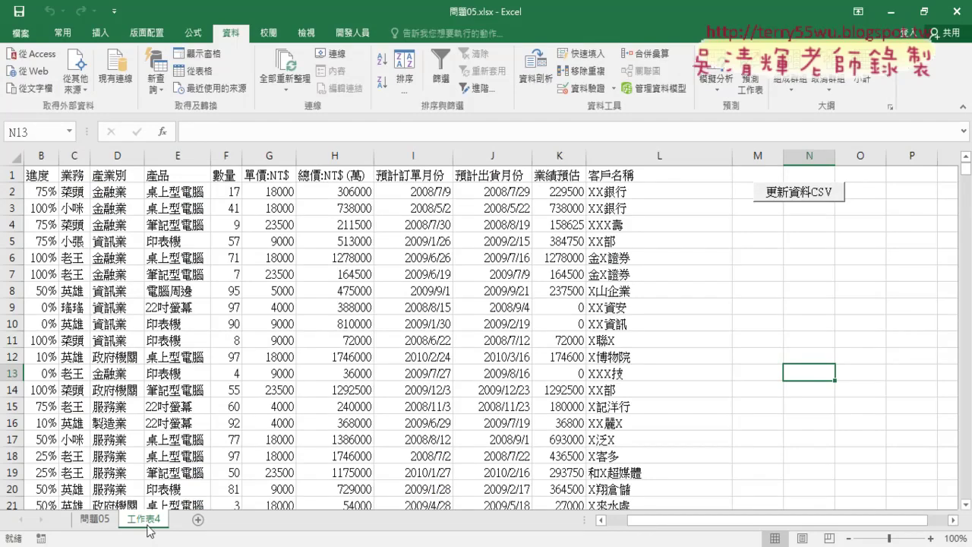
{"action": "left_click", "coordinate": [102, 519]}
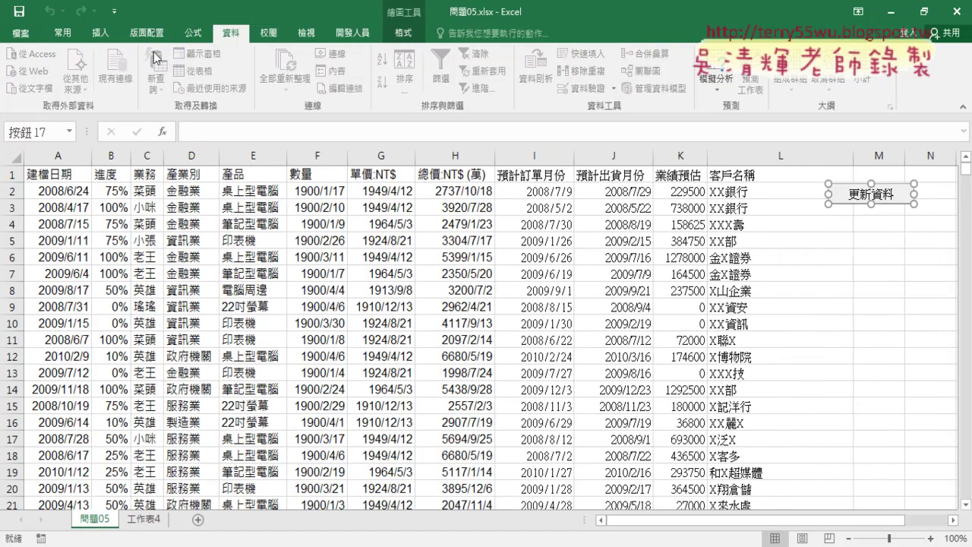
- Clear every cell on the 問題05 sheet and confirm deleting its linked query
{"action": "left_click", "coordinate": [12, 159]}
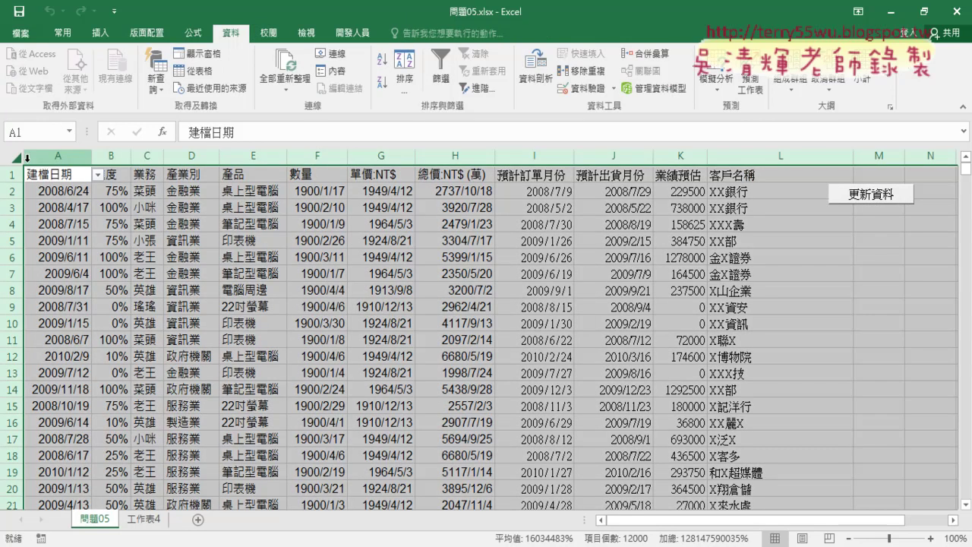
{"action": "key", "text": "Delete"}
{"action": "left_click", "coordinate": [465, 323]}
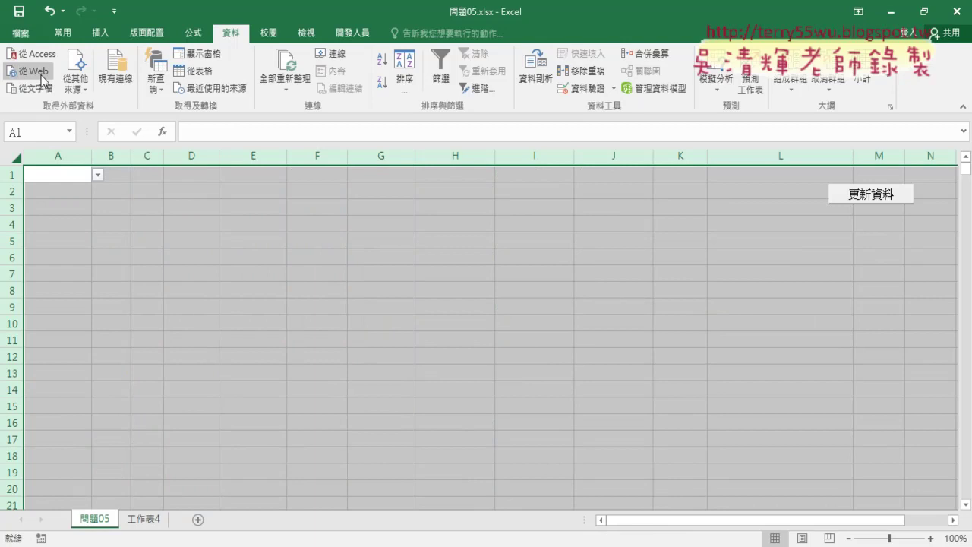
- Rename sheet 工作表4 to CSV
{"action": "left_click", "coordinate": [142, 523]}
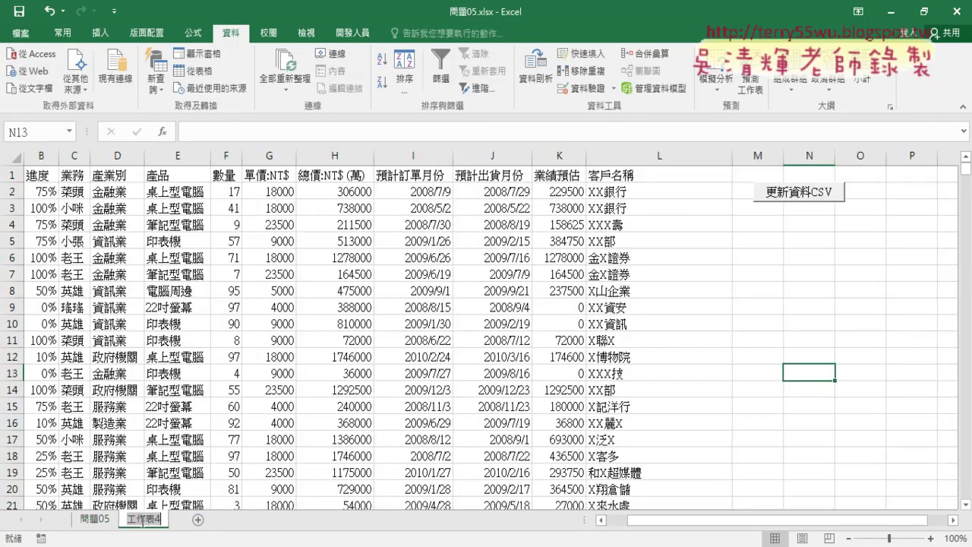
{"action": "double_click", "coordinate": [142, 520]}
{"action": "type", "text": "CS"}
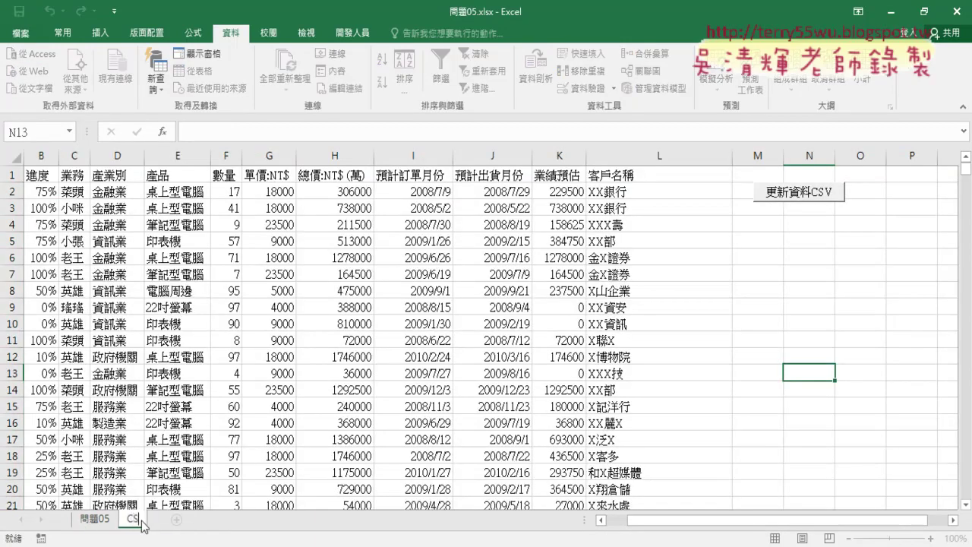
{"action": "type", "text": "V"}
{"action": "key", "text": "Return"}
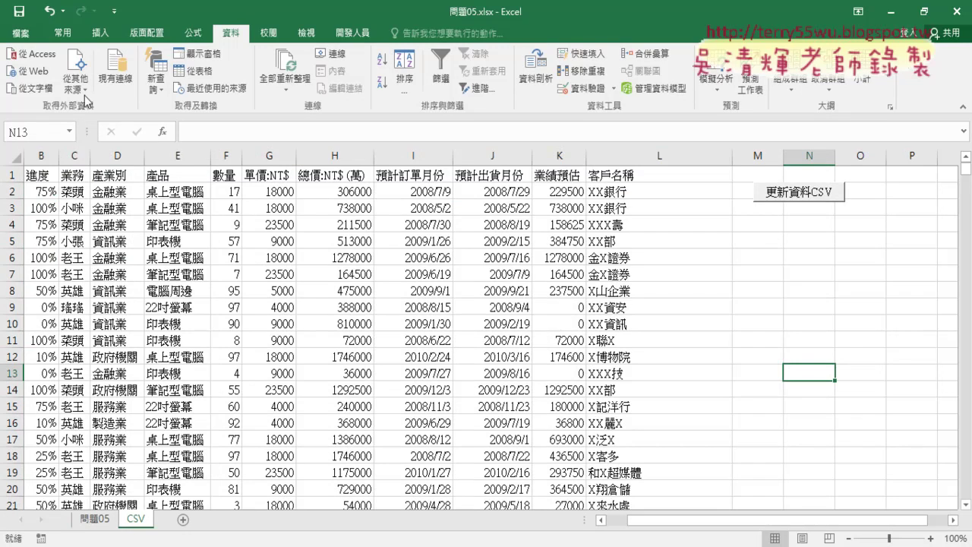
{"action": "left_click", "coordinate": [38, 90]}
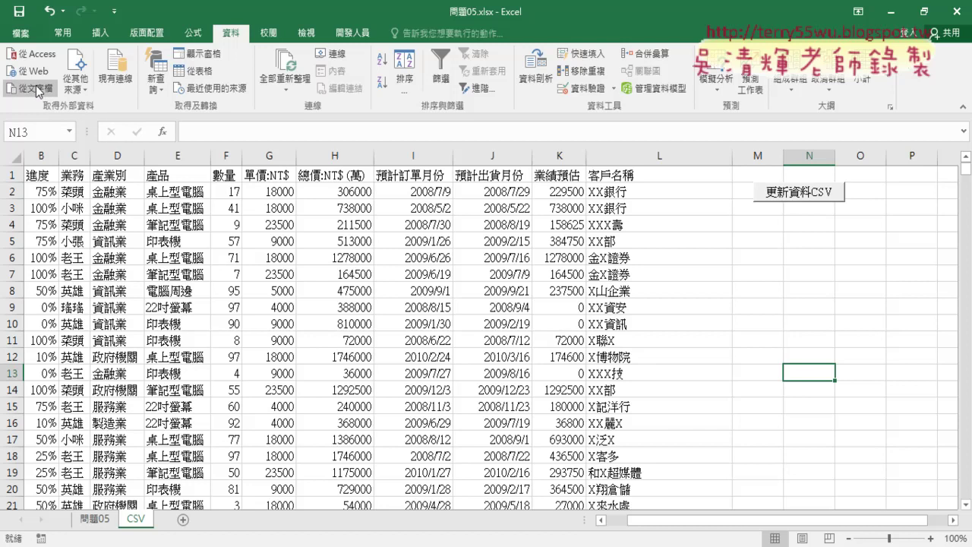
{"action": "left_click", "coordinate": [96, 521]}
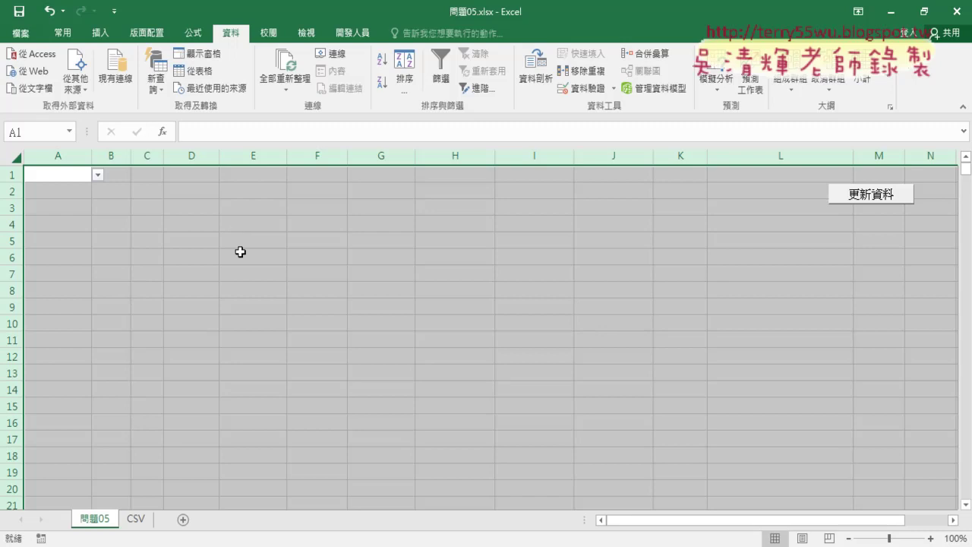
{"action": "left_click", "coordinate": [135, 519]}
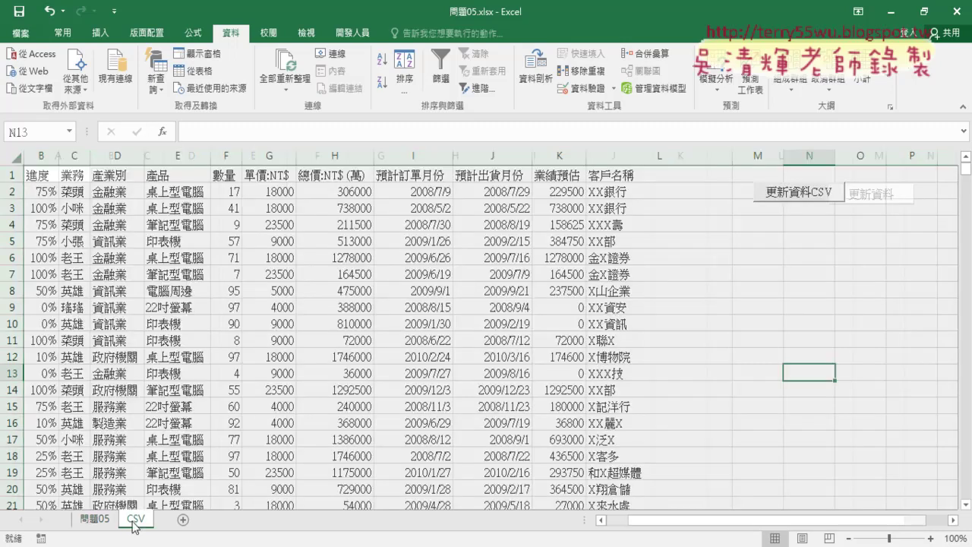
- Open the VBA editor and review the CSV import code's clearing lines and TEXT connection string
{"action": "left_click", "coordinate": [354, 33]}
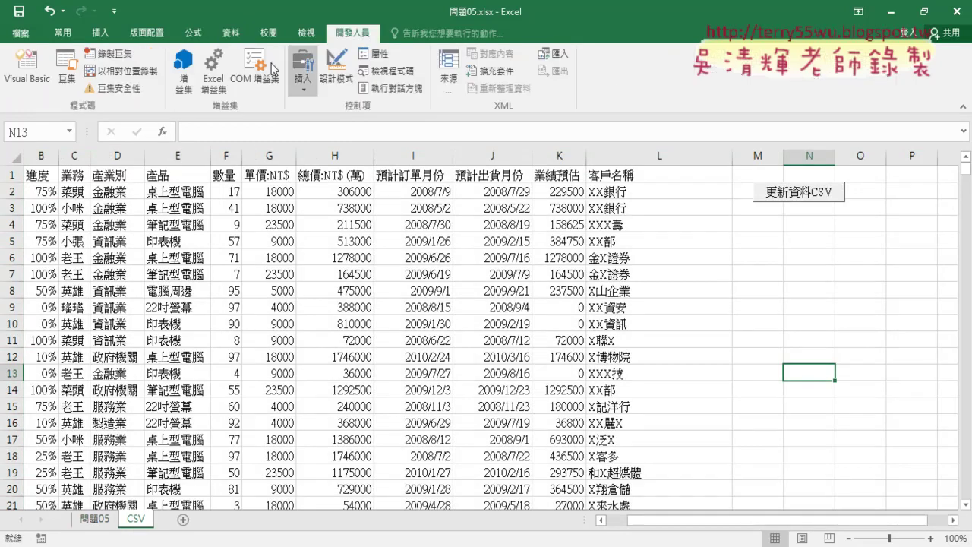
{"action": "left_click", "coordinate": [39, 74]}
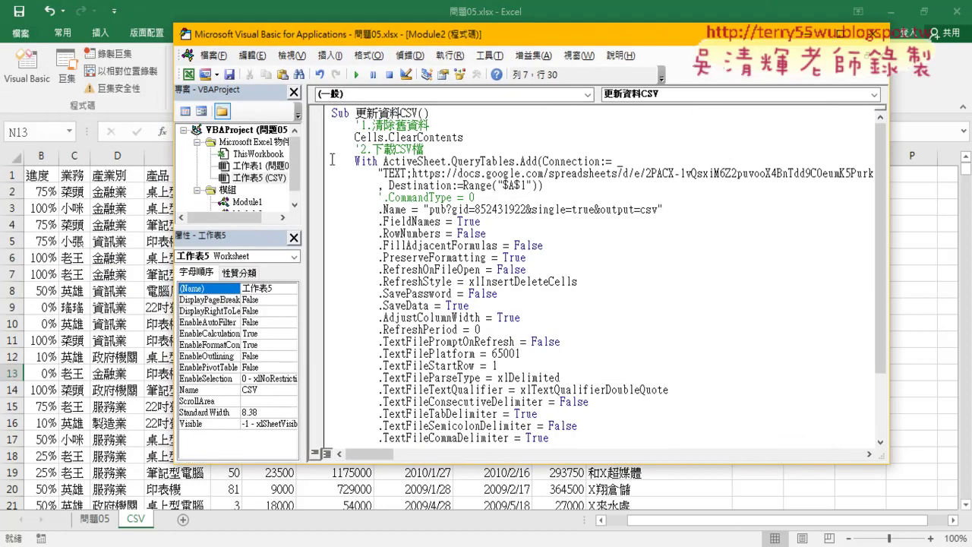
{"action": "left_click_drag", "start_coordinate": [338, 160], "coordinate": [513, 410]}
{"action": "scroll", "coordinate": [513, 411], "scroll_direction": "up", "scroll_amount": 3}
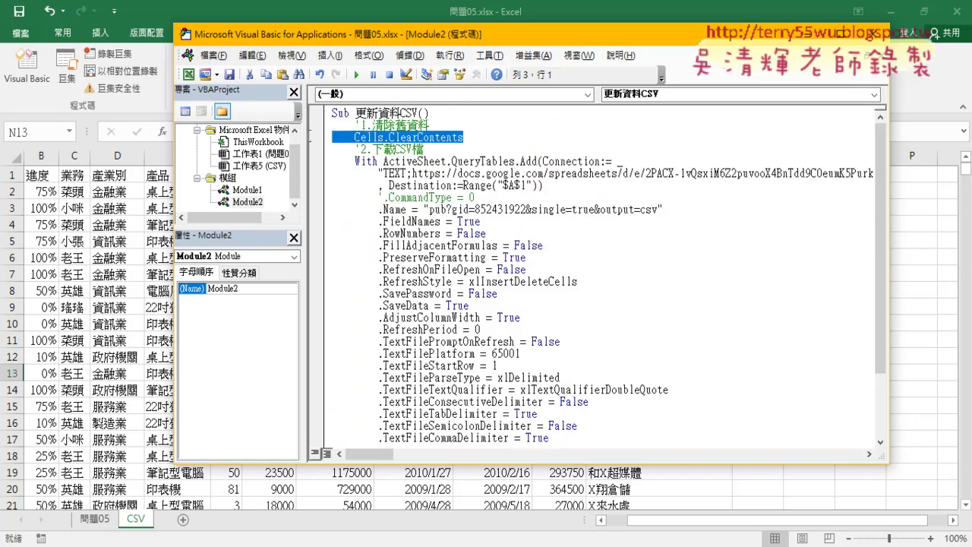
{"action": "left_click_drag", "start_coordinate": [476, 138], "coordinate": [304, 127]}
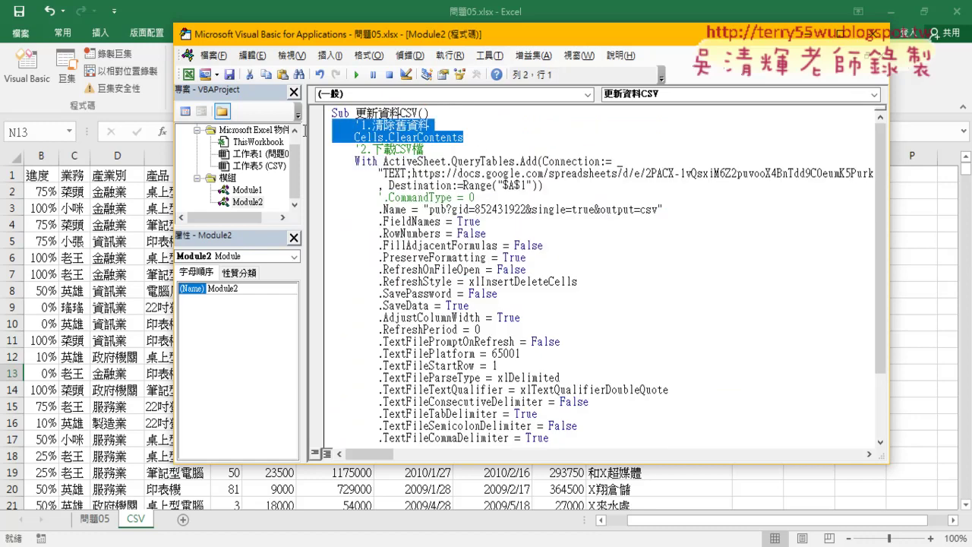
{"action": "left_click", "coordinate": [335, 162]}
{"action": "mouse_move", "coordinate": [385, 173]}
{"action": "left_mouse_down"}
{"action": "mouse_move", "coordinate": [871, 173]}
{"action": "mouse_move", "coordinate": [821, 175]}
{"action": "left_mouse_up"}
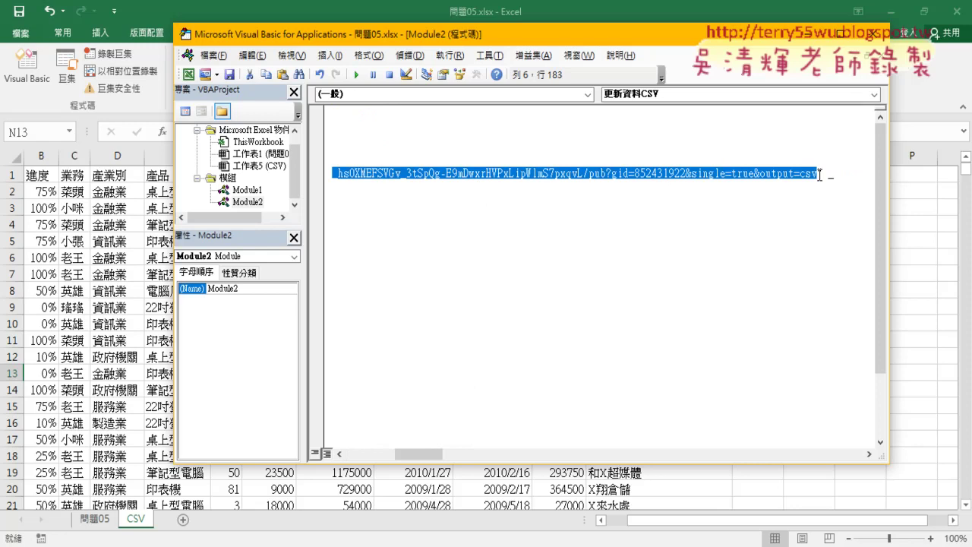
{"action": "left_click_drag", "start_coordinate": [423, 456], "coordinate": [372, 458]}
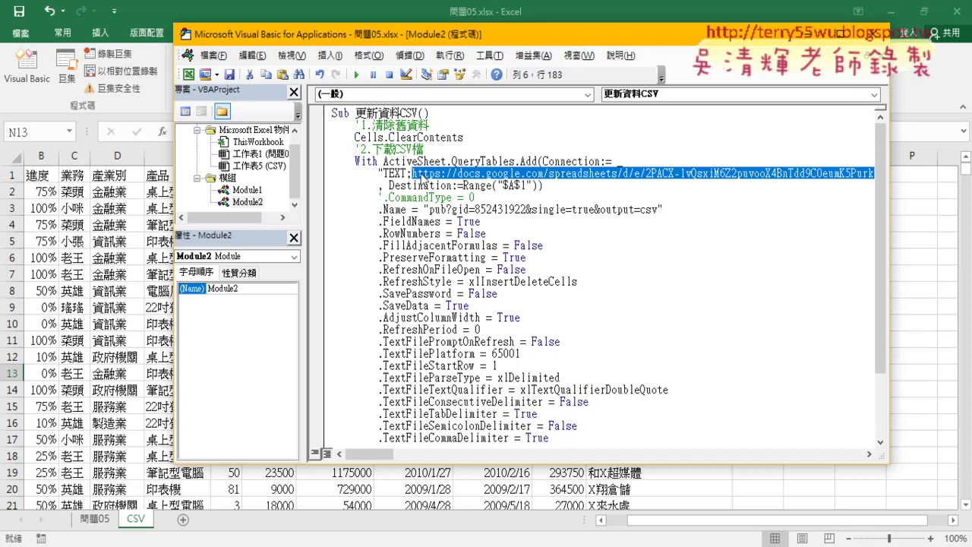
- Check the column data types array, then open Module1's 更新資料 code
{"action": "scroll", "coordinate": [454, 307], "scroll_direction": "down", "scroll_amount": 2}
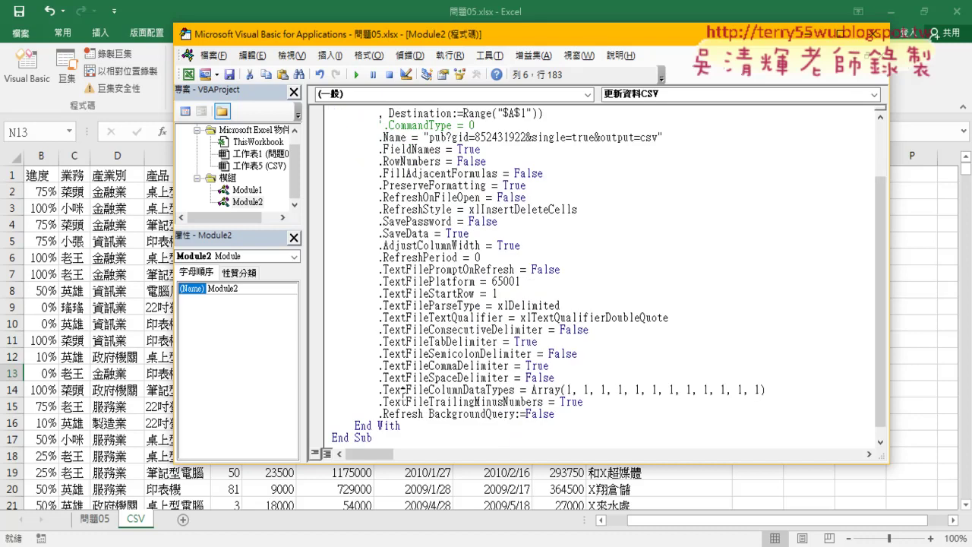
{"action": "scroll", "coordinate": [762, 364], "scroll_direction": "up", "scroll_amount": 2}
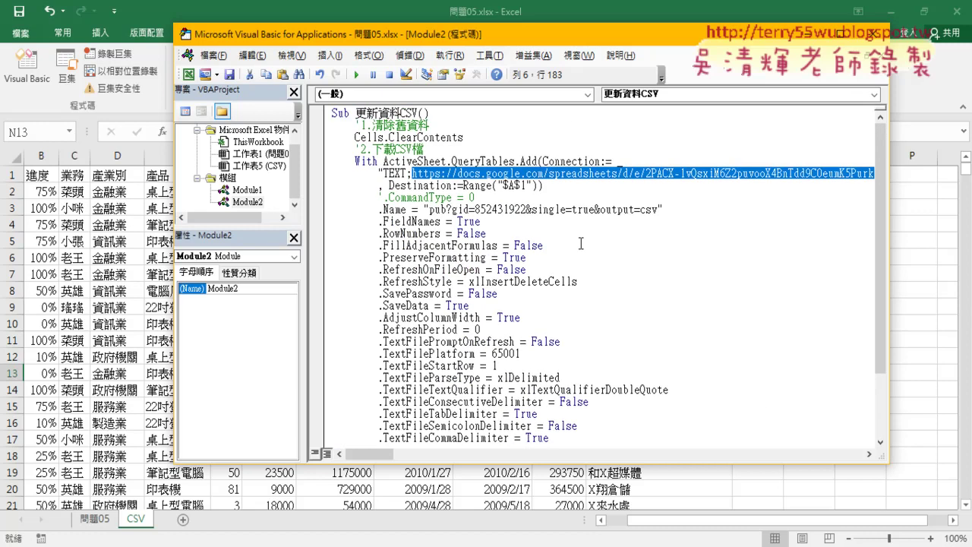
{"action": "scroll", "coordinate": [581, 255], "scroll_direction": "down", "scroll_amount": 2}
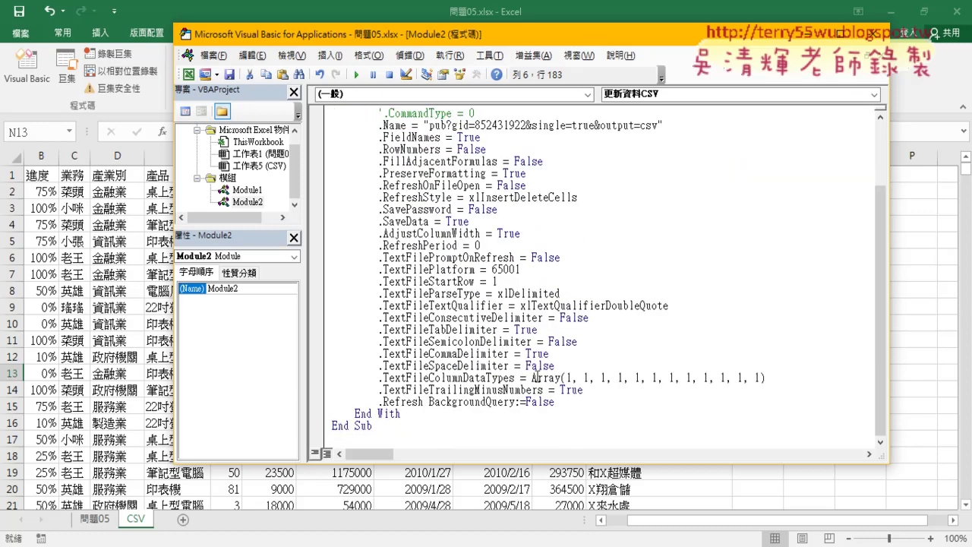
{"action": "left_click_drag", "start_coordinate": [532, 377], "coordinate": [769, 379]}
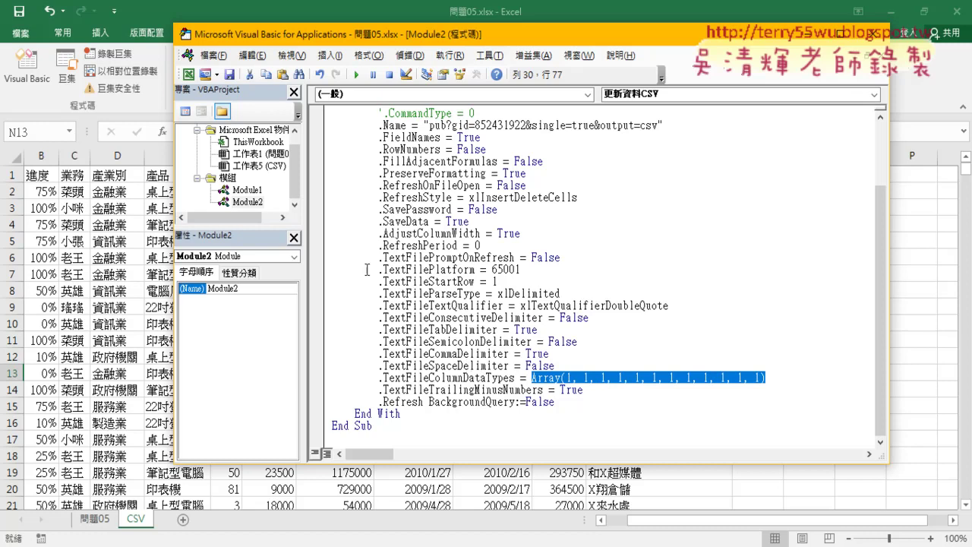
{"action": "double_click", "coordinate": [251, 191]}
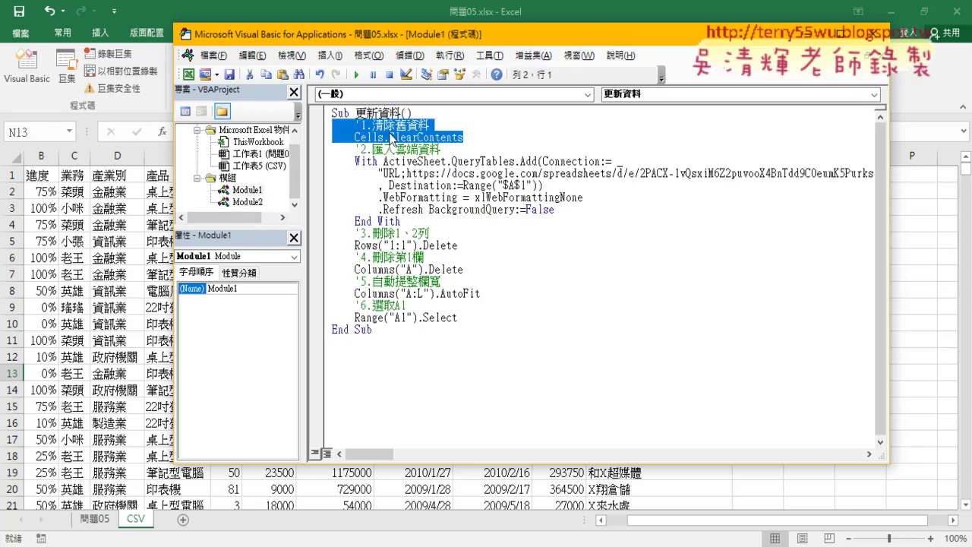
- Highlight the Rows("1:1").Delete, Columns("A").Delete, Columns("A:L").AutoFit and Range("A1").Select lines, then return to 問題05
{"action": "left_click", "coordinate": [383, 125]}
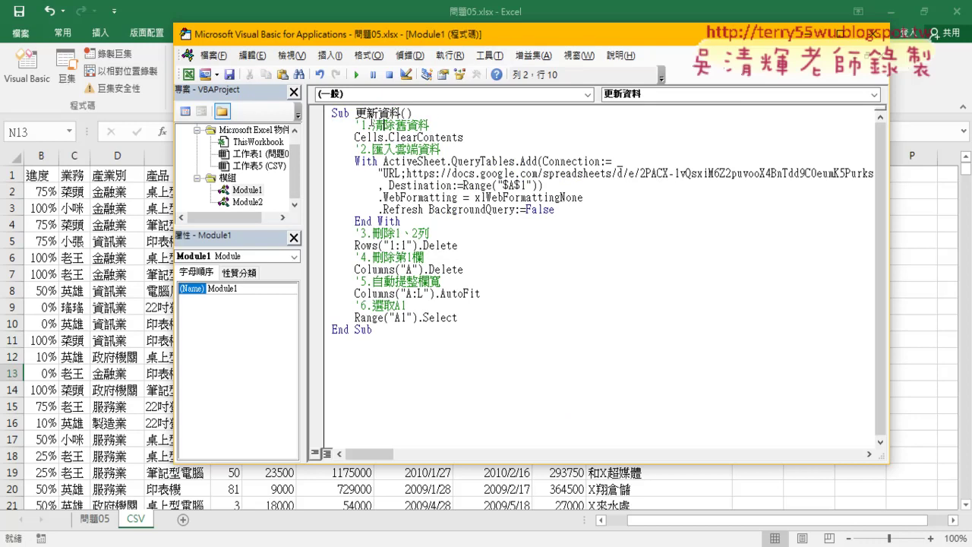
{"action": "double_click", "coordinate": [459, 149]}
{"action": "left_click", "coordinate": [480, 137]}
{"action": "left_click_drag", "start_coordinate": [480, 245], "coordinate": [329, 246]}
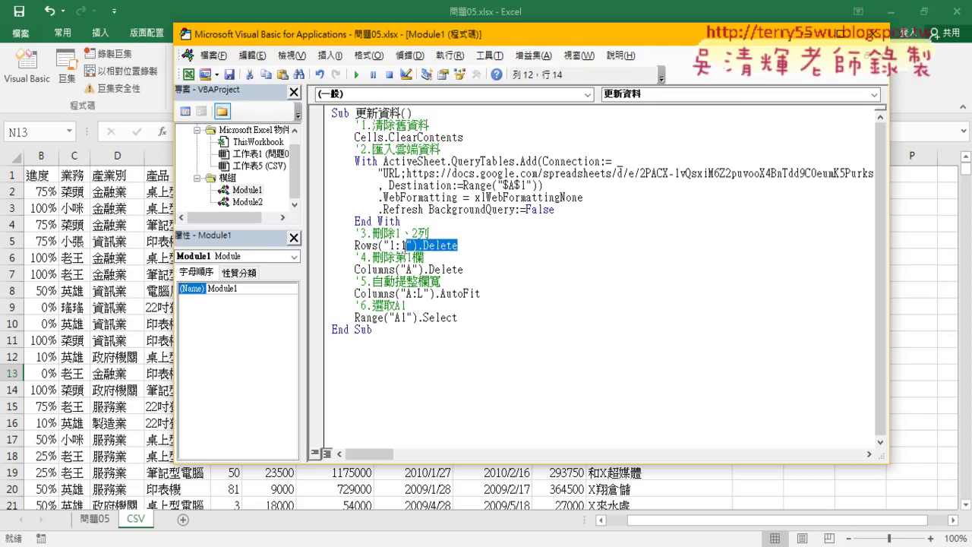
{"action": "left_click_drag", "start_coordinate": [477, 273], "coordinate": [310, 272]}
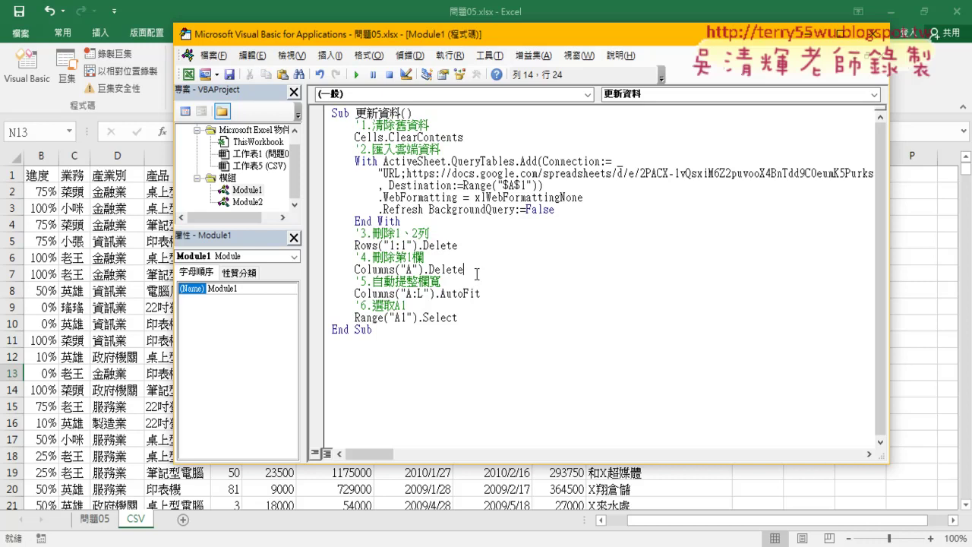
{"action": "left_click_drag", "start_coordinate": [506, 294], "coordinate": [346, 292]}
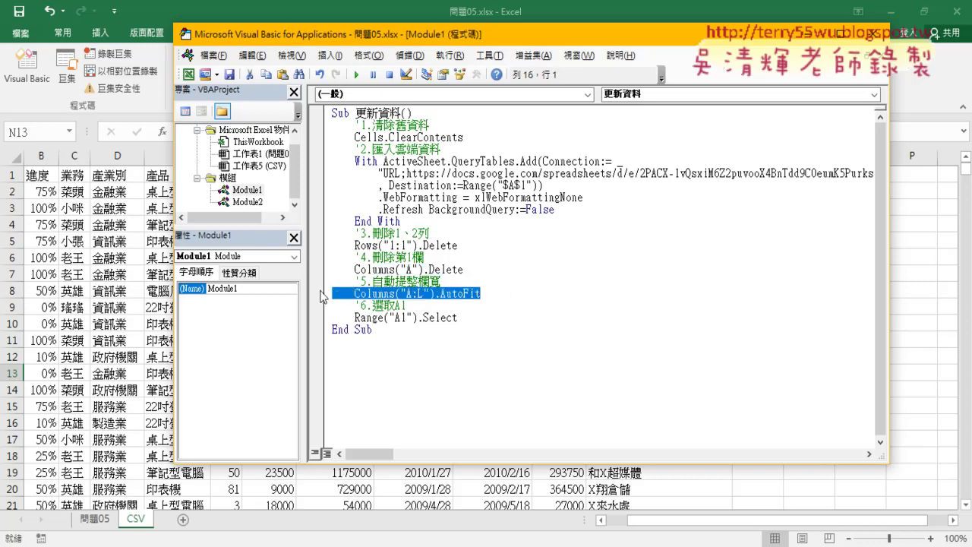
{"action": "left_click_drag", "start_coordinate": [479, 318], "coordinate": [315, 295]}
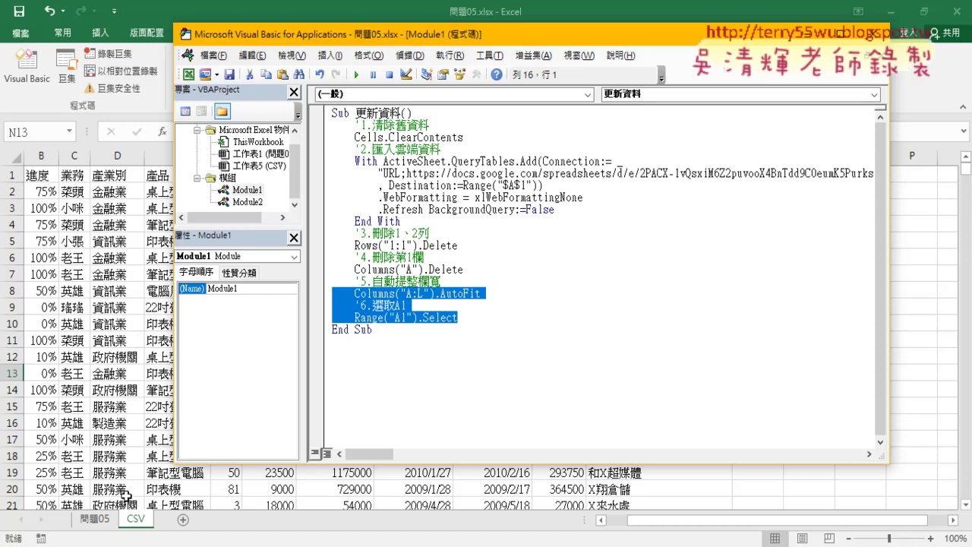
{"action": "left_click", "coordinate": [114, 517]}
{"action": "left_click", "coordinate": [342, 354]}
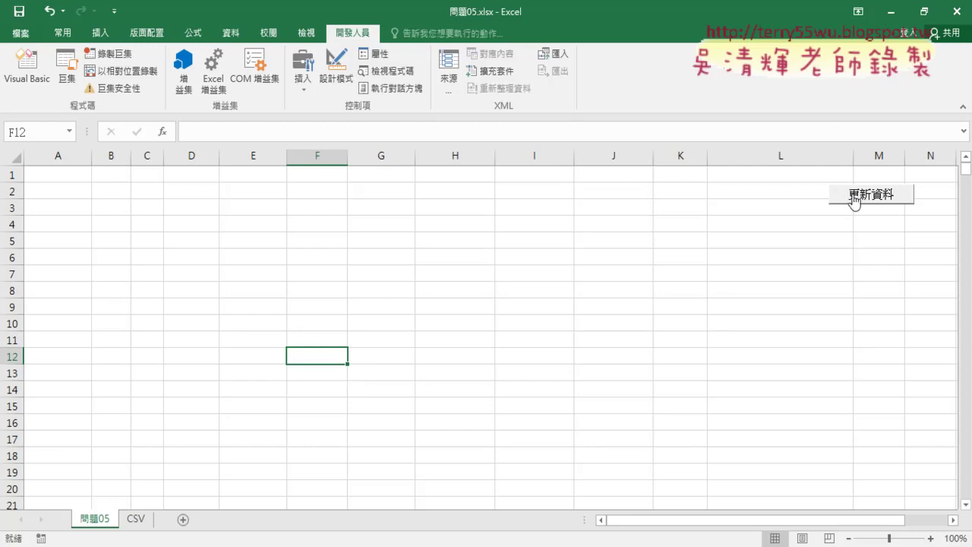
- Run the 更新資料 macro to import the web sales data into 問題05, then show the CSV sheet
{"action": "left_click", "coordinate": [855, 198]}
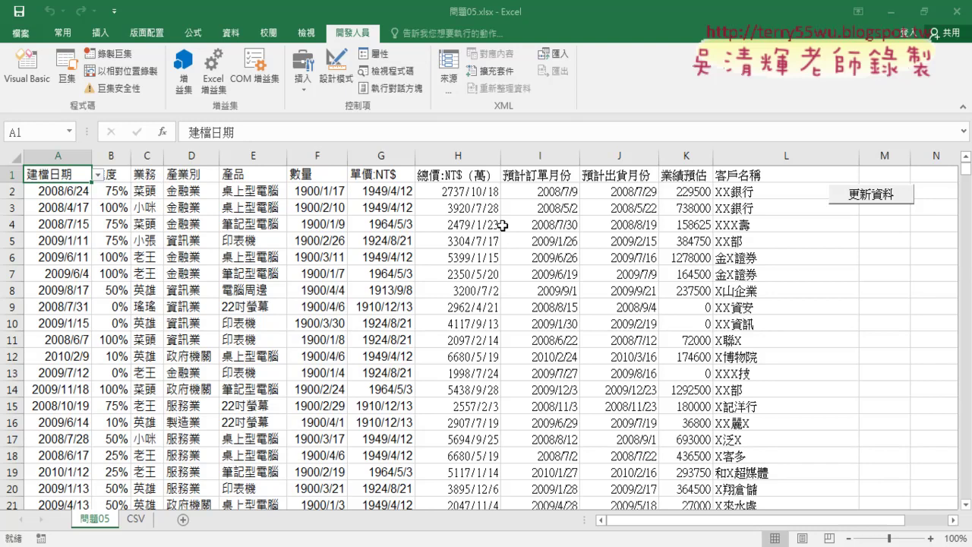
{"action": "left_click", "coordinate": [137, 520]}
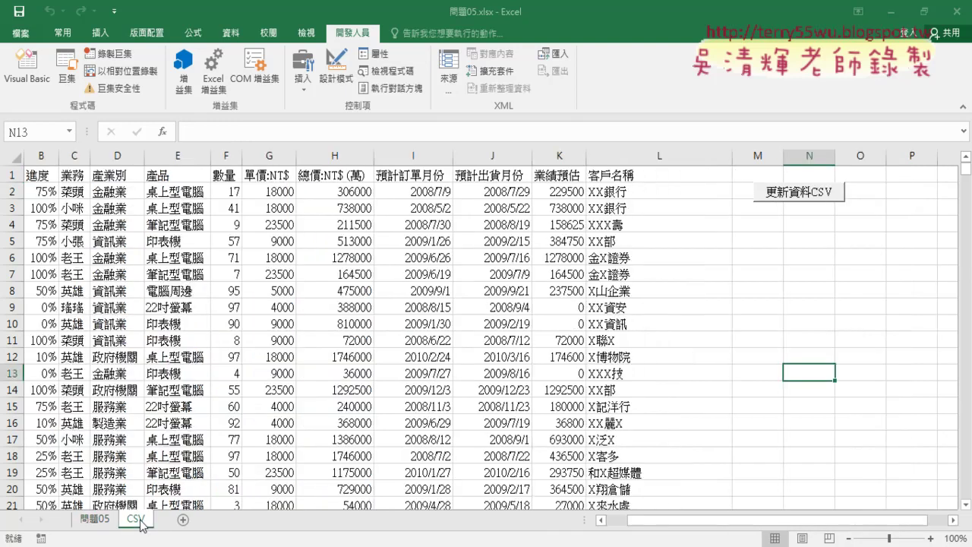
- Run the 更新資料CSV macro to reload the CSV sheet from the published CSV data
{"action": "left_click", "coordinate": [794, 194]}
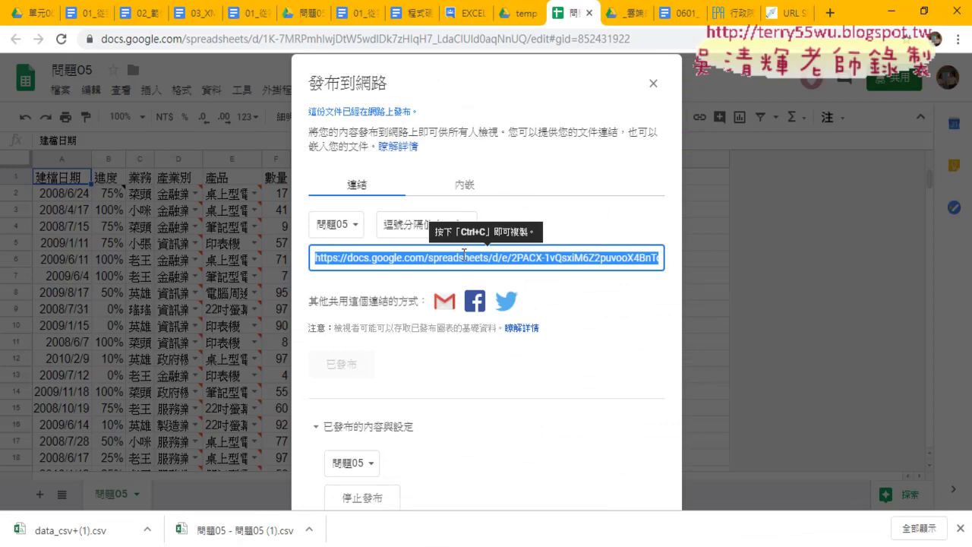
- Close the publish dialog and reopen the 問題05 spreadsheet from the Drive temp folder
{"action": "left_click", "coordinate": [653, 83]}
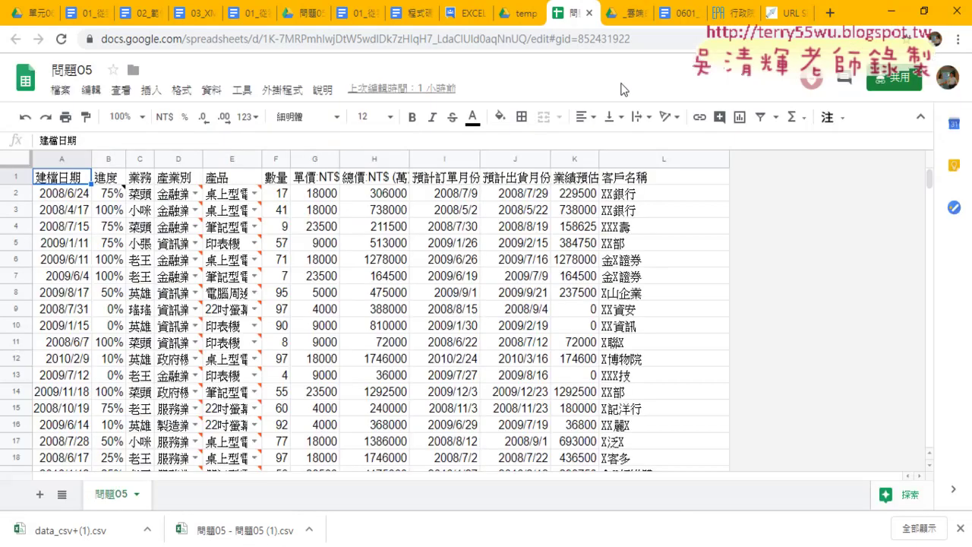
{"action": "left_click", "coordinate": [536, 18]}
{"action": "left_click", "coordinate": [245, 194]}
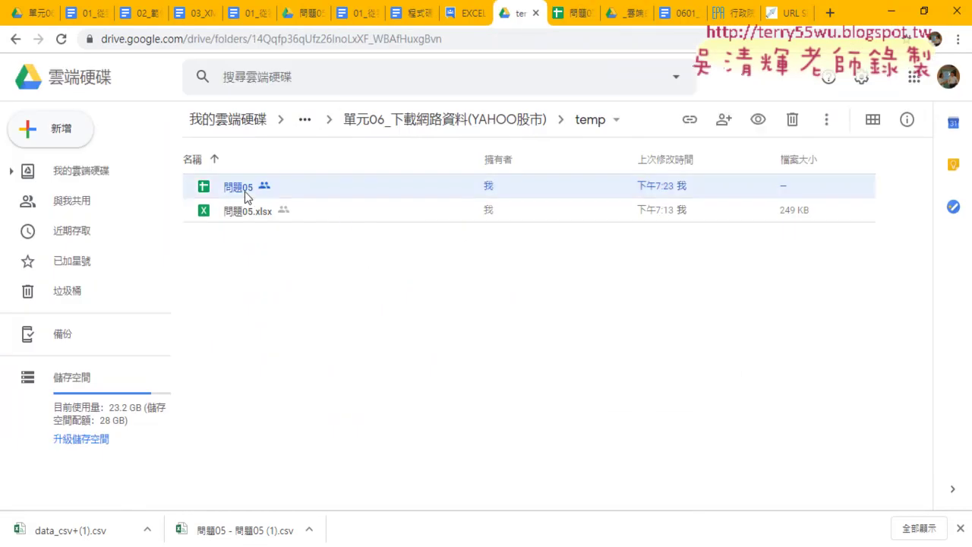
{"action": "left_click", "coordinate": [564, 17]}
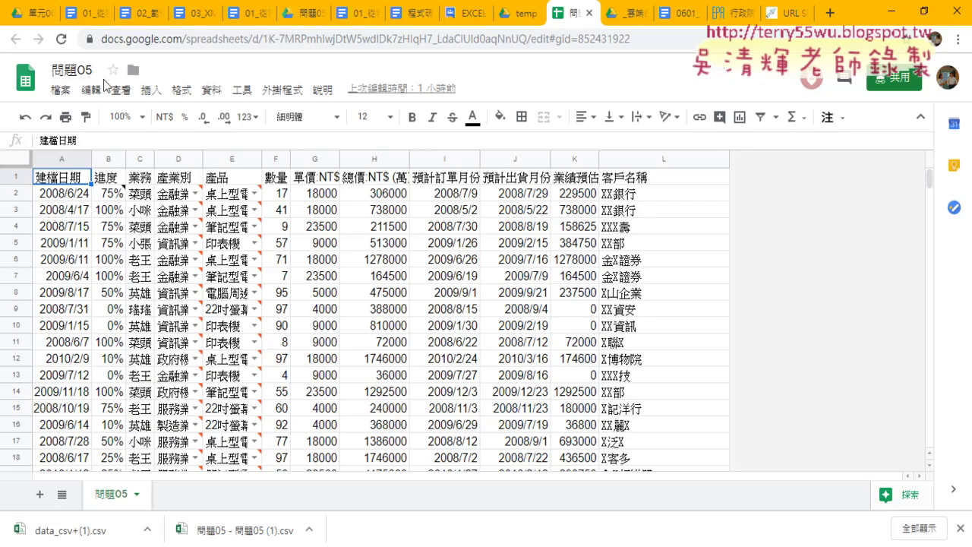
- Publish only the 問題05 sheet as comma-separated values (.csv)
{"action": "left_click", "coordinate": [61, 90]}
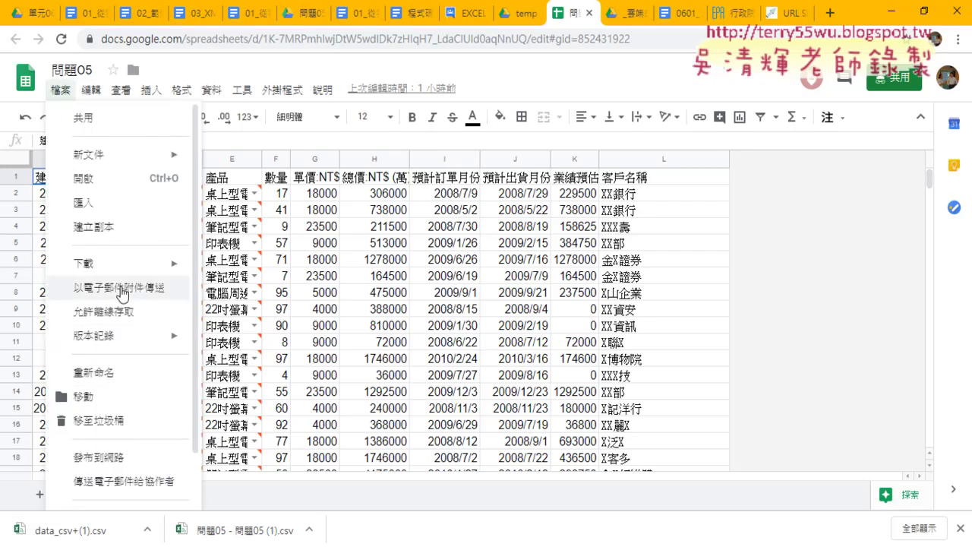
{"action": "left_click", "coordinate": [115, 460]}
{"action": "left_click", "coordinate": [341, 246]}
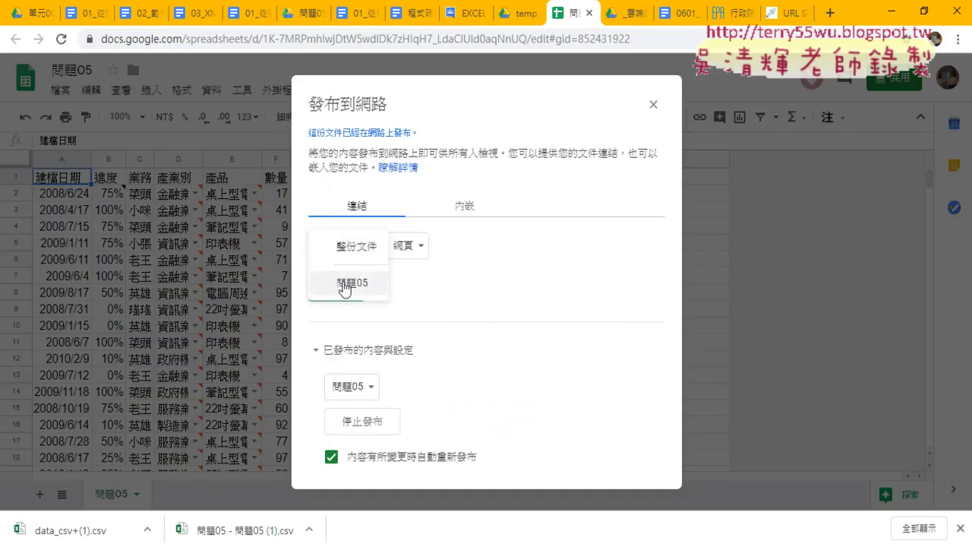
{"action": "left_click", "coordinate": [345, 285]}
{"action": "left_click", "coordinate": [395, 246]}
{"action": "left_click", "coordinate": [435, 274]}
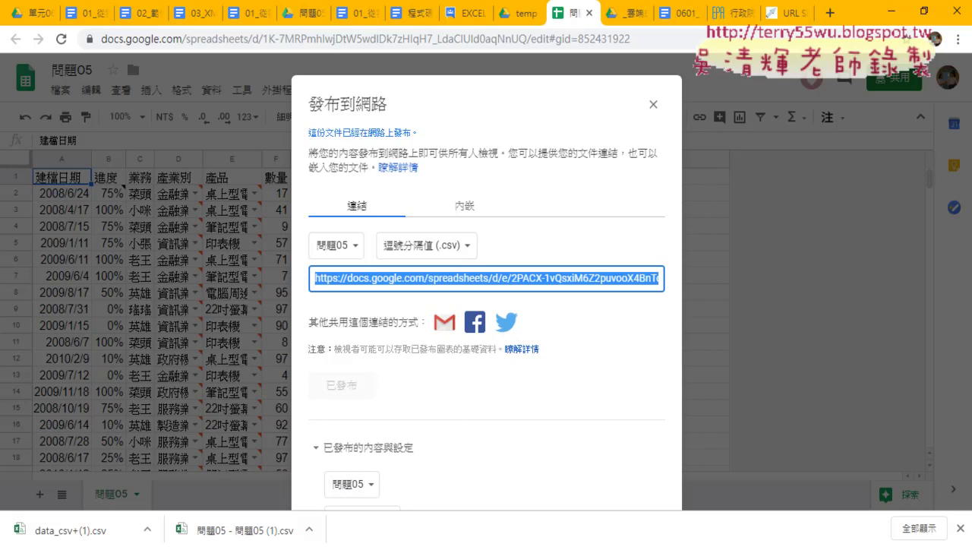
- Open and review Module2's CSV import code in the VBA editor
{"action": "left_click", "coordinate": [354, 507]}
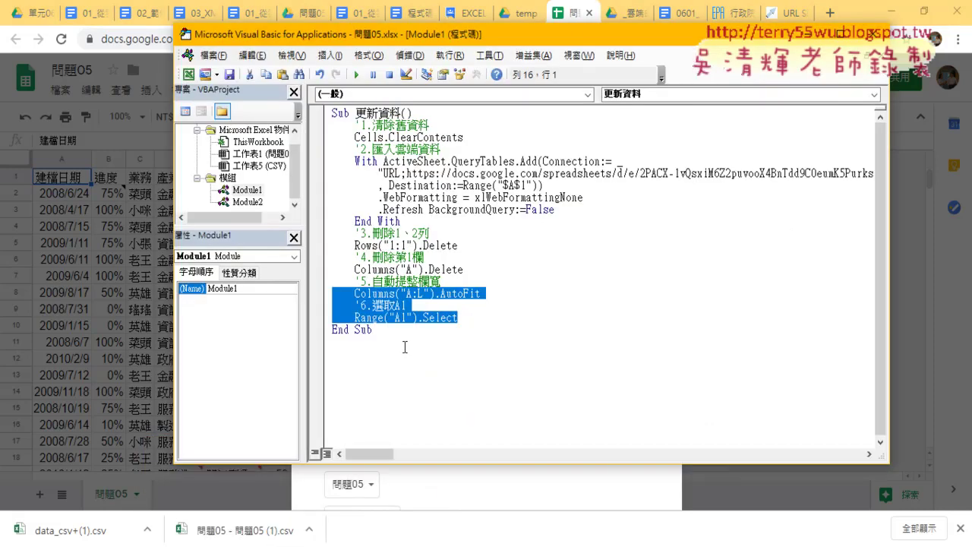
{"action": "left_click", "coordinate": [465, 318]}
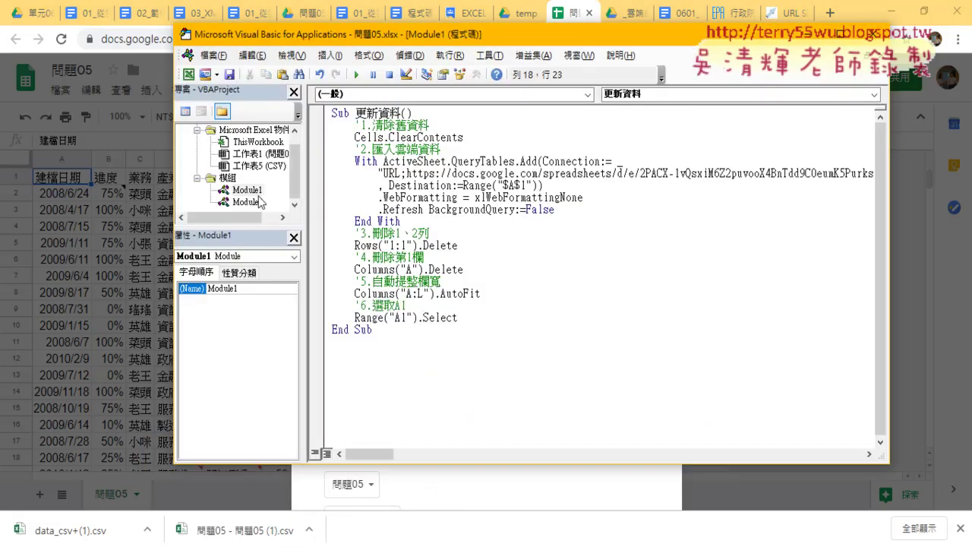
{"action": "double_click", "coordinate": [259, 199]}
{"action": "scroll", "coordinate": [495, 274], "scroll_direction": "up", "scroll_amount": 2}
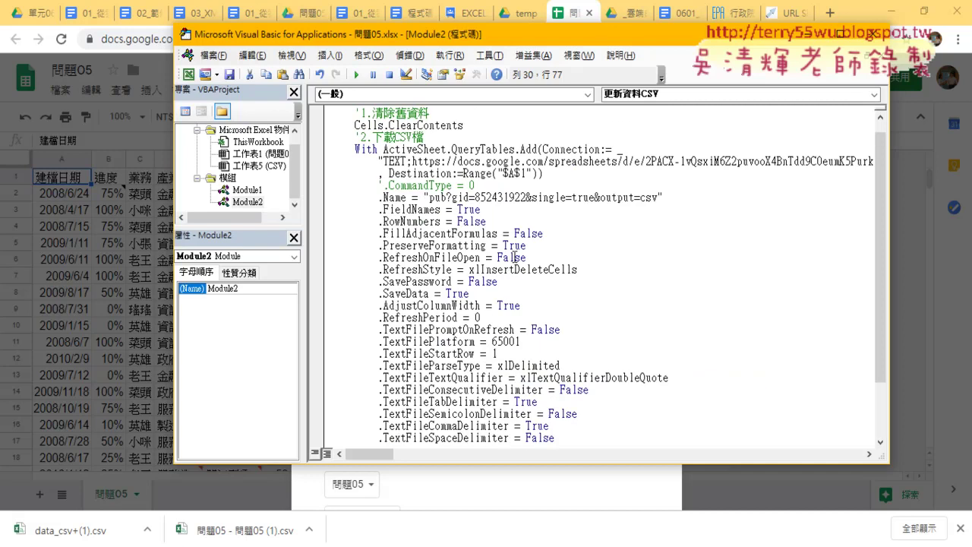
{"action": "scroll", "coordinate": [515, 257], "scroll_direction": "down", "scroll_amount": 2}
{"action": "mouse_move", "coordinate": [400, 414]}
{"action": "left_mouse_down"}
{"action": "mouse_move", "coordinate": [274, 225]}
{"action": "mouse_move", "coordinate": [243, 120]}
{"action": "left_mouse_up"}
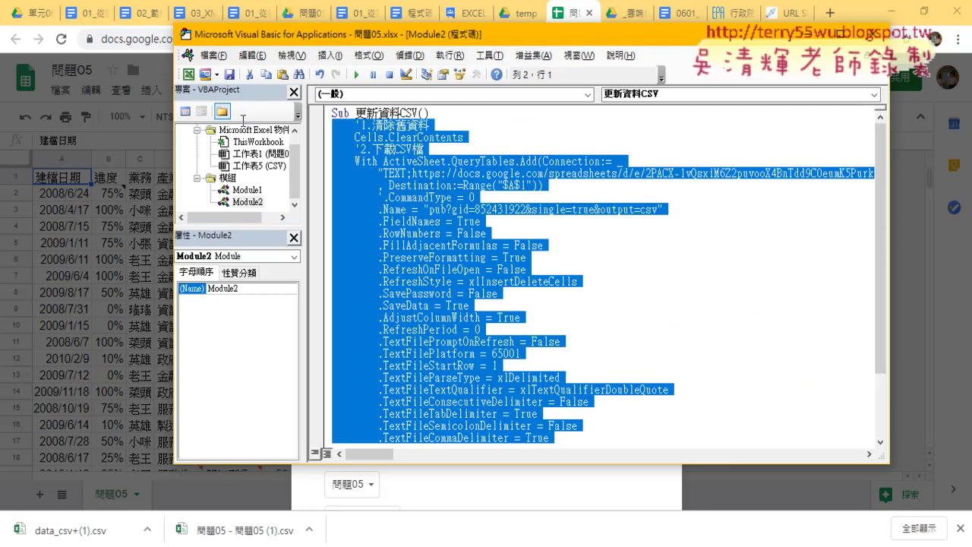
{"action": "left_click", "coordinate": [468, 185]}
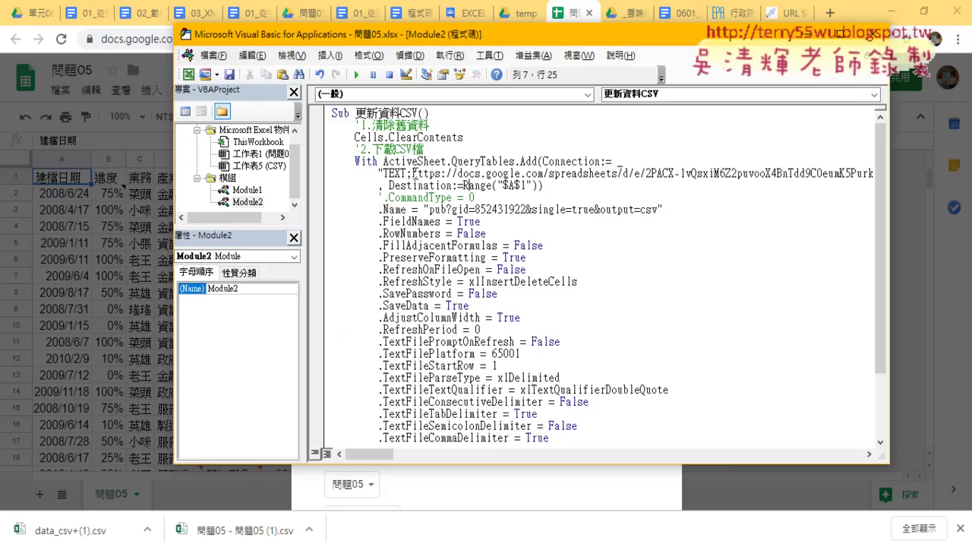
- Select the published CSV connection URL in the code, then return to the Excel worksheet
{"action": "left_click_drag", "start_coordinate": [413, 173], "coordinate": [824, 176]}
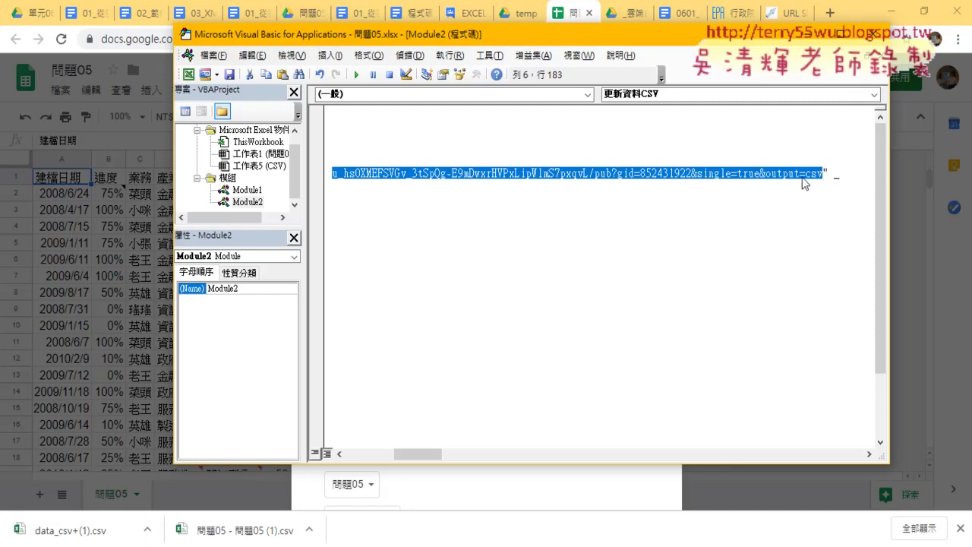
{"action": "left_click", "coordinate": [925, 11]}
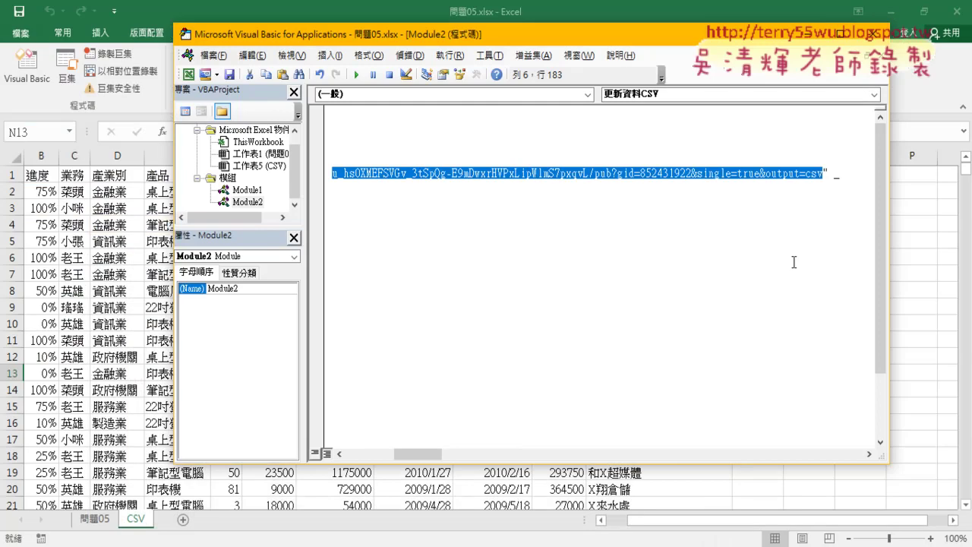
{"action": "left_click", "coordinate": [908, 291]}
- Set the 問題05 sheet's 更新資料 button to Don't move or size with cells in Format Control
{"action": "left_click", "coordinate": [90, 520]}
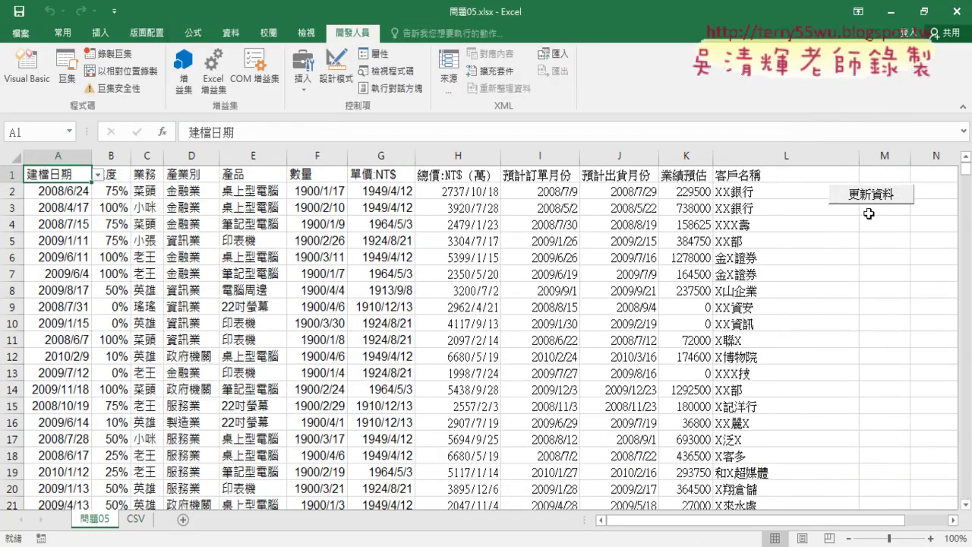
{"action": "left_click", "coordinate": [851, 200]}
{"action": "right_click", "coordinate": [865, 203]}
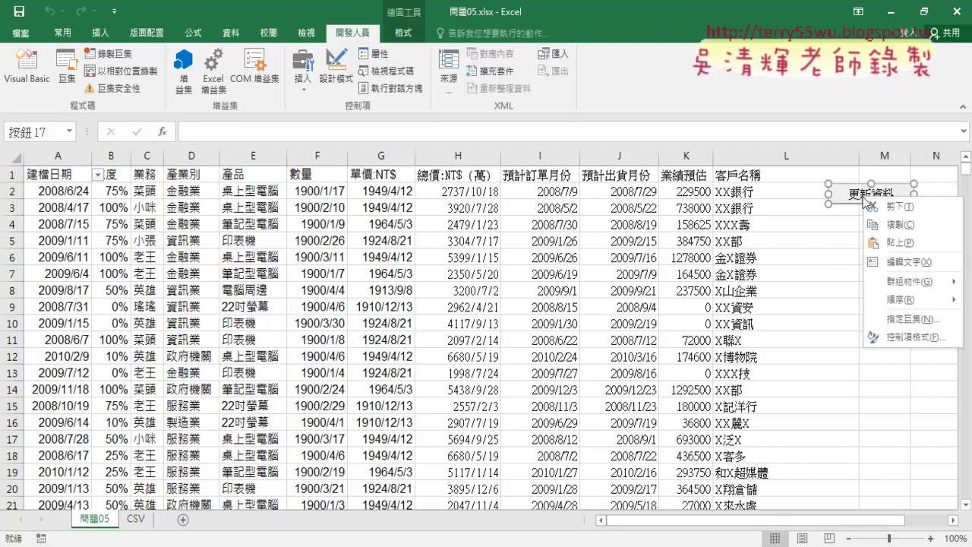
{"action": "left_click", "coordinate": [881, 335]}
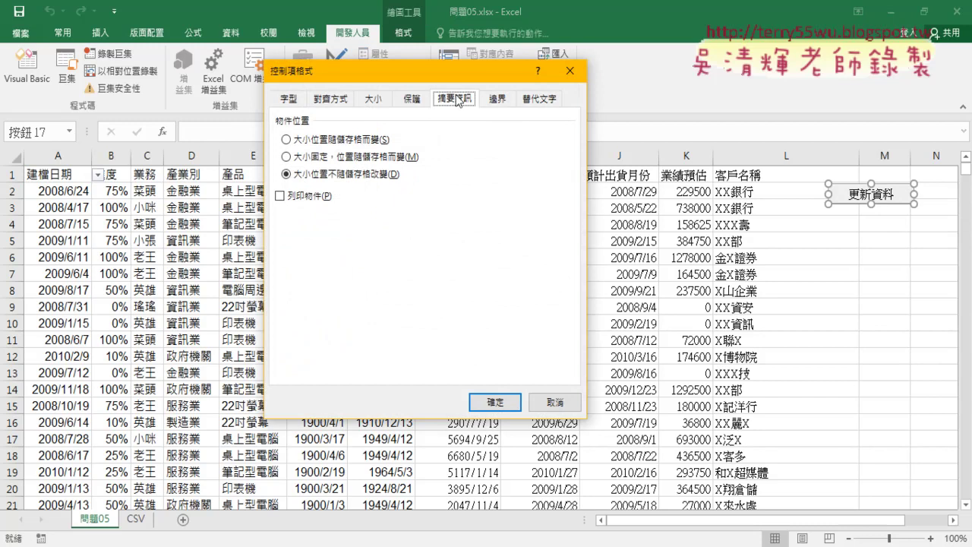
{"action": "left_click", "coordinate": [316, 177]}
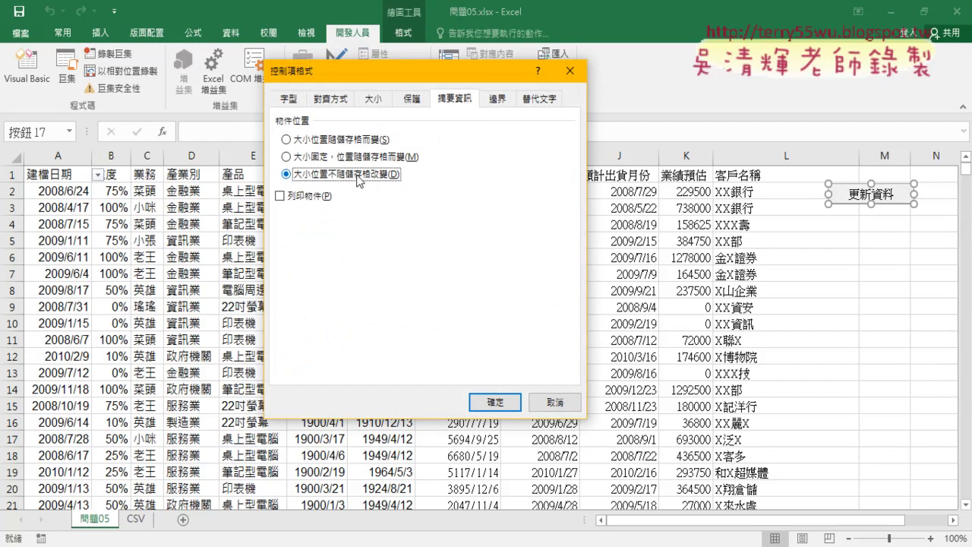